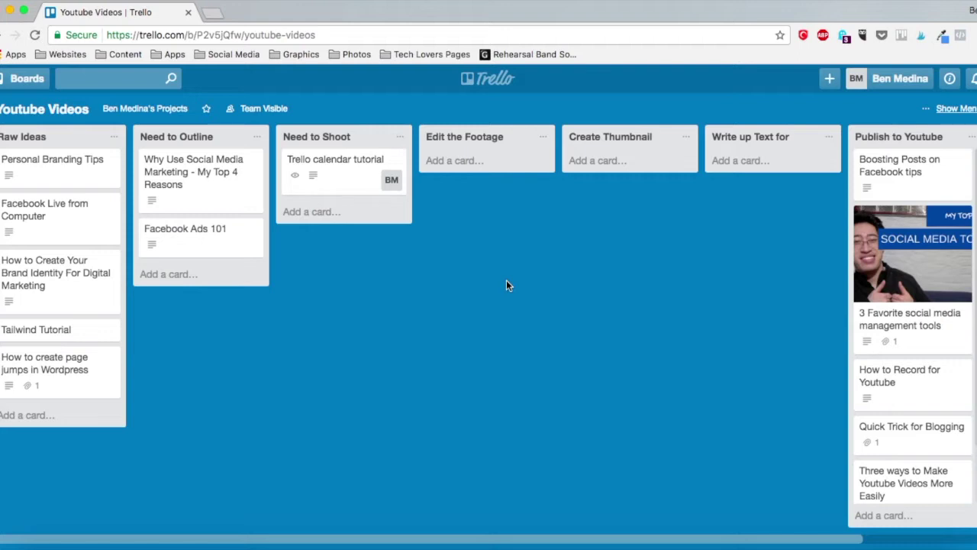
# Enable the Calendar Power-Up for the Youtube Videos board and look at the board's calendar view.
pyautogui.click(958, 108)
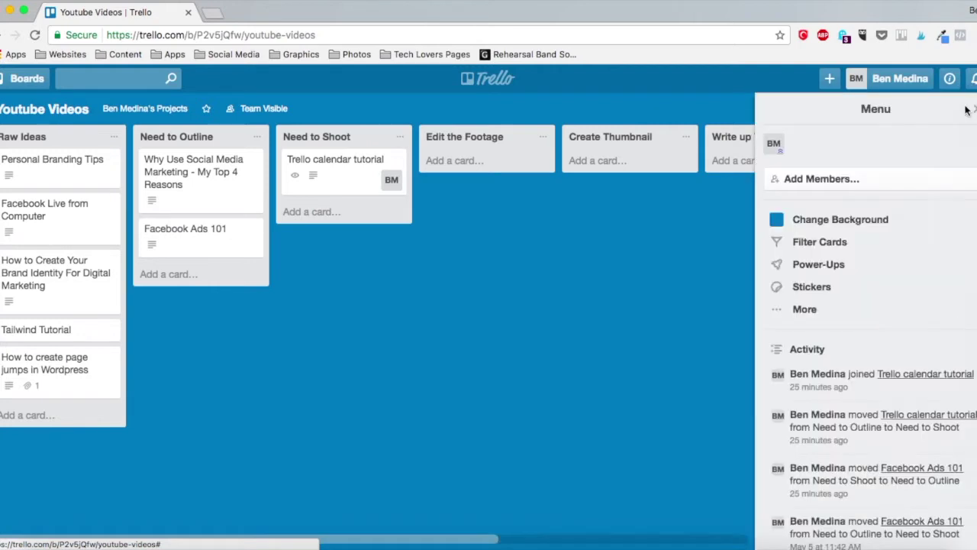
pyautogui.click(814, 266)
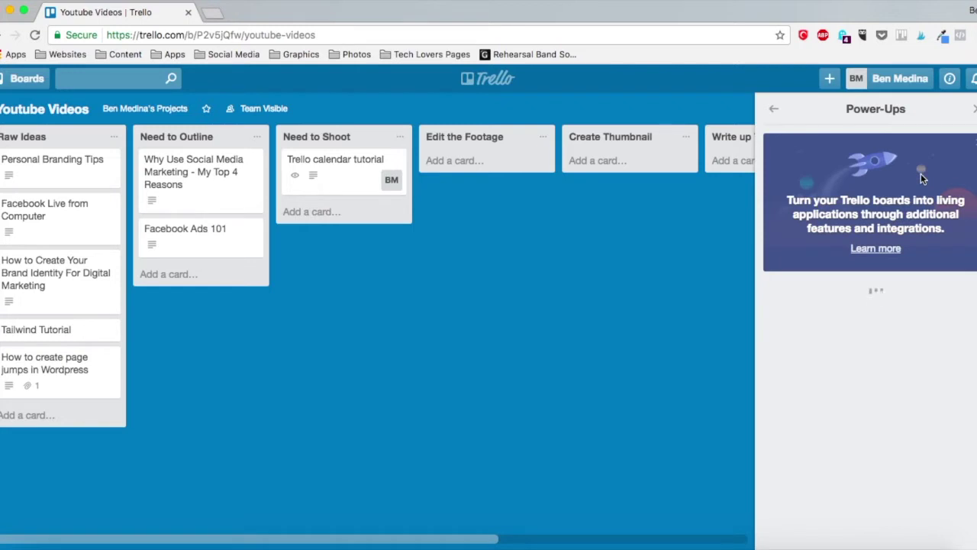
pyautogui.scroll(-3, 921, 173)
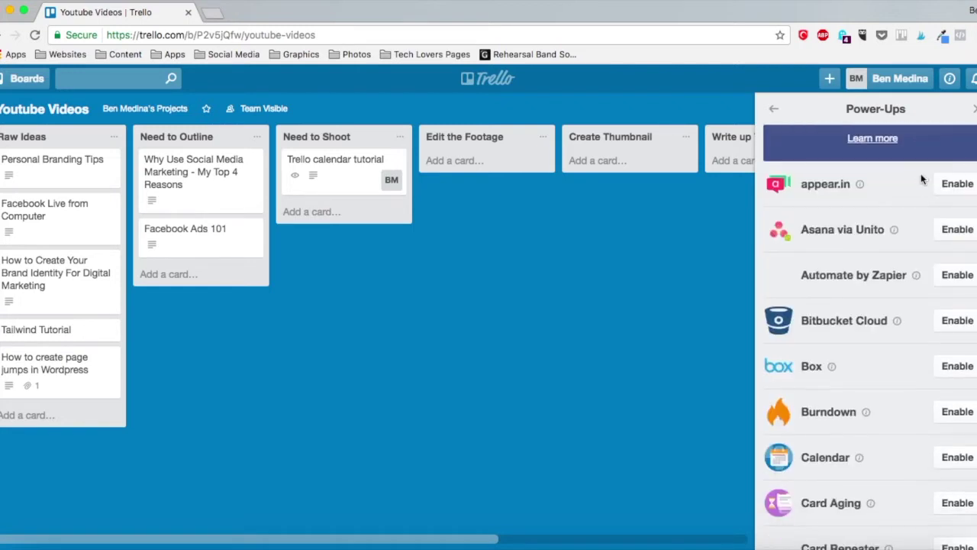
pyautogui.scroll(-1, 879, 446)
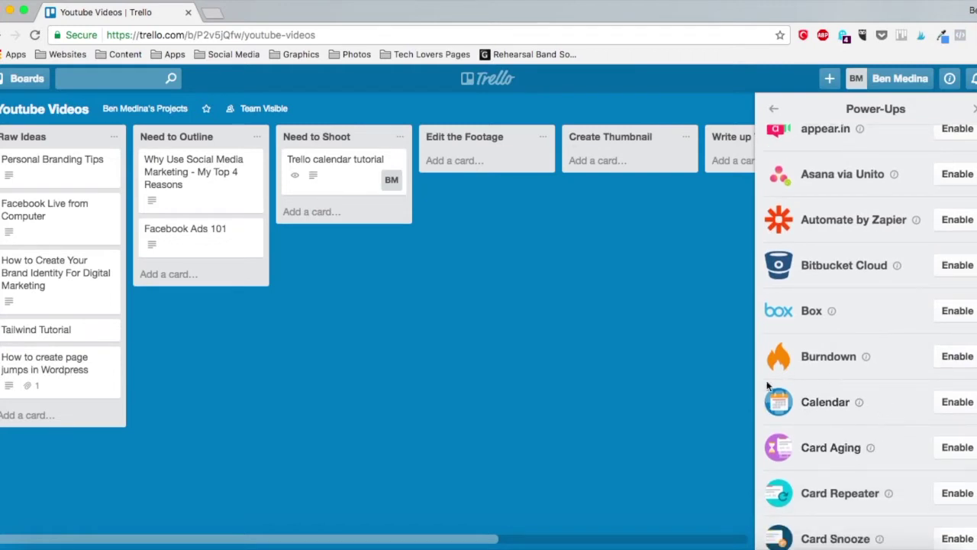
pyautogui.click(954, 413)
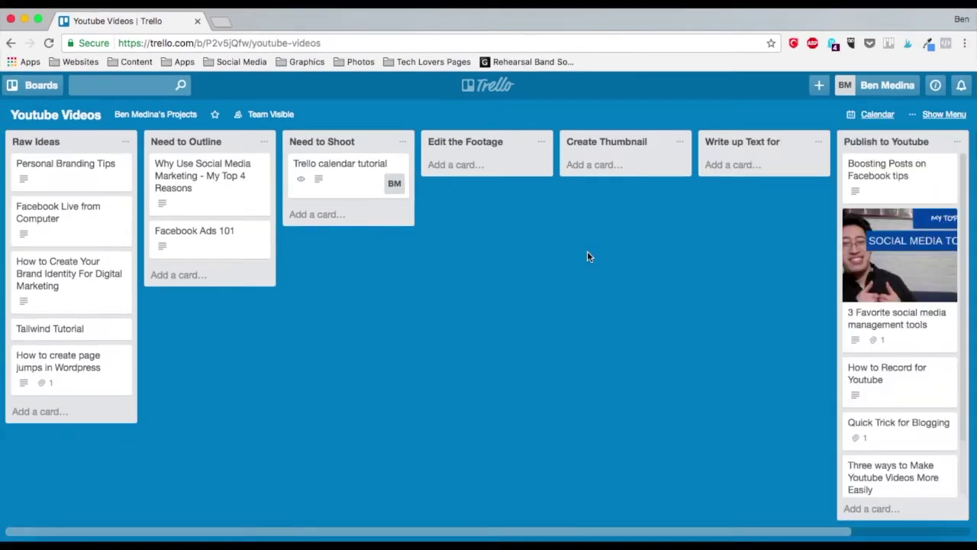
pyautogui.click(880, 117)
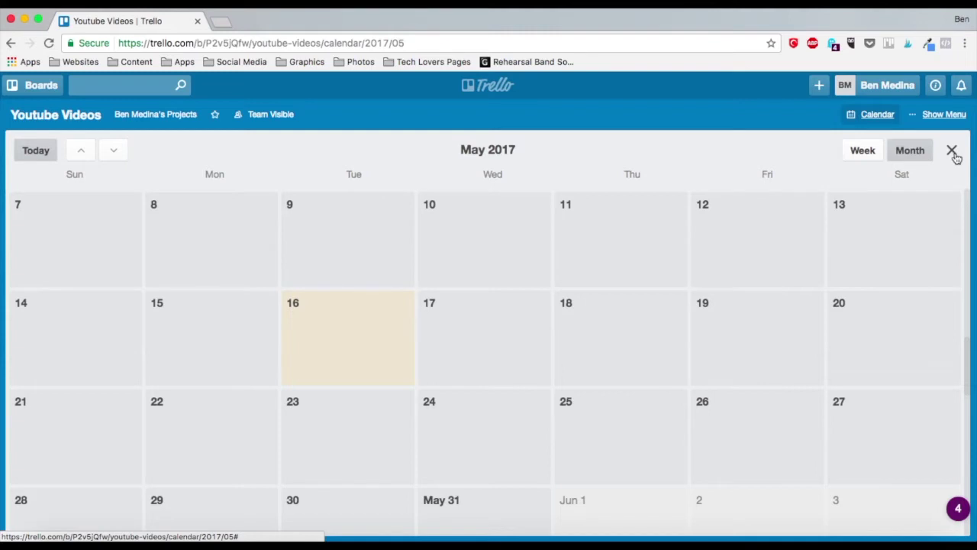
pyautogui.click(954, 153)
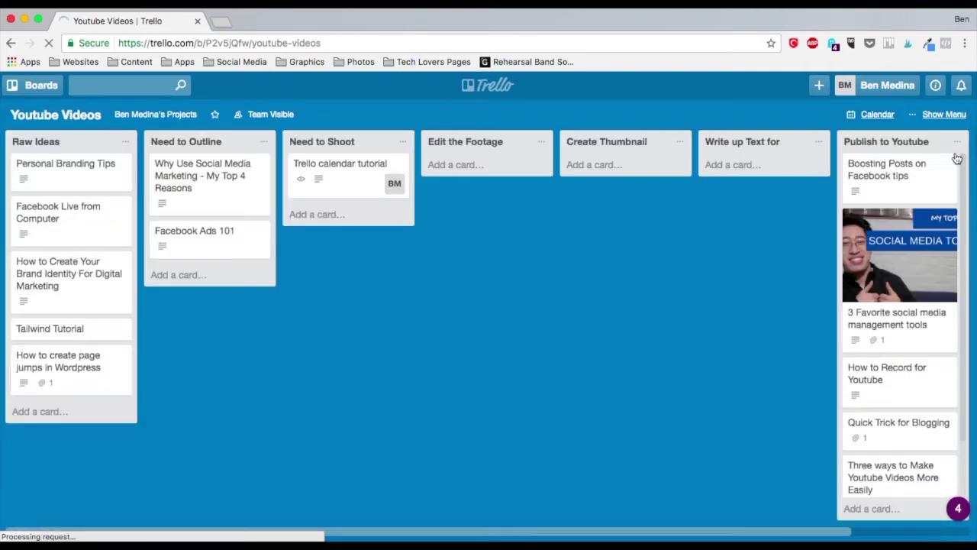
# Set the due date of the "Trello calendar tutorial" card to 5/17/2017 at 1:00 PM.
pyautogui.click(364, 188)
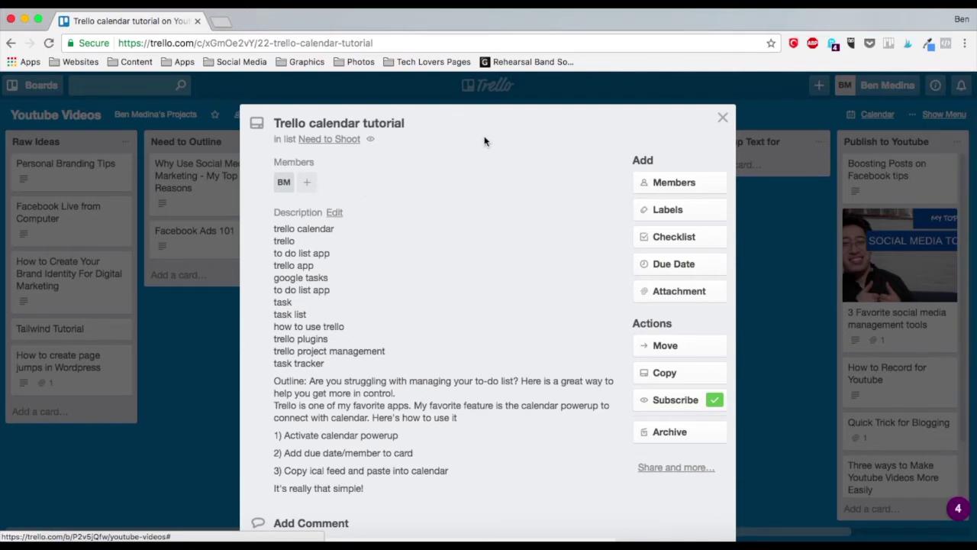
pyautogui.click(668, 267)
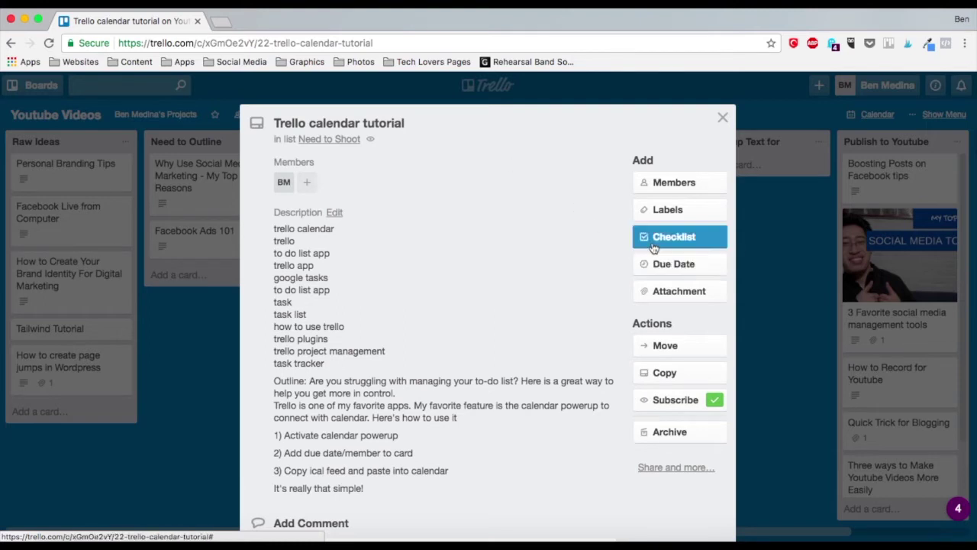
pyautogui.scroll(-1, 683, 264)
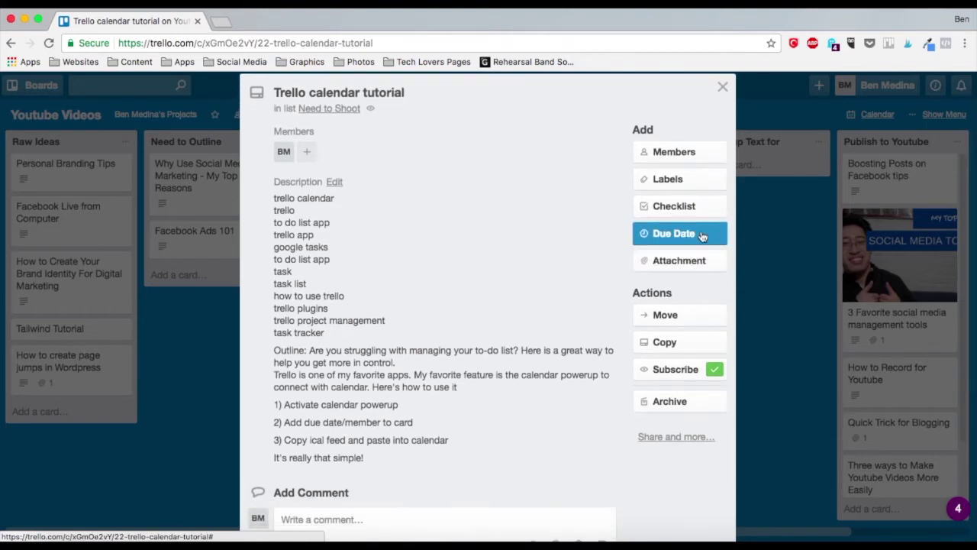
pyautogui.click(702, 235)
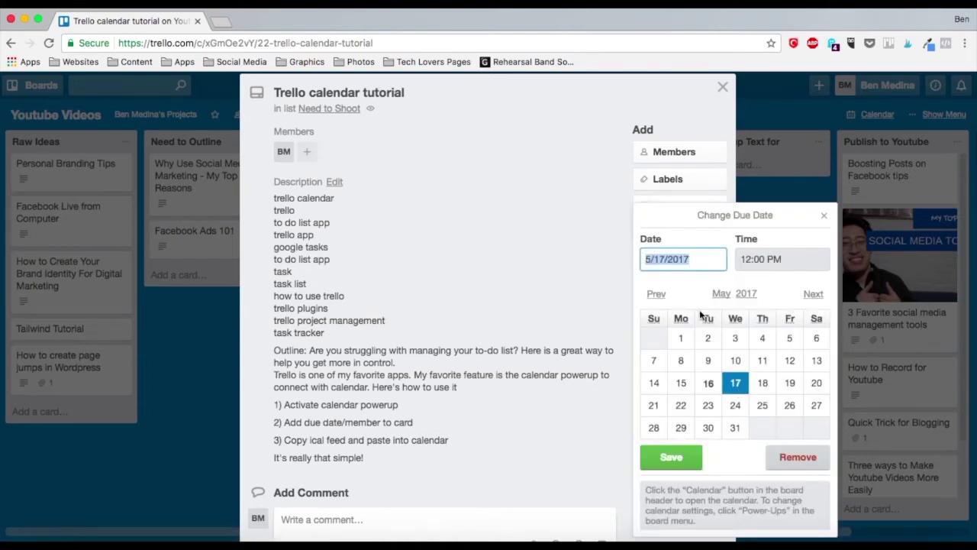
pyautogui.click(762, 383)
pyautogui.click(739, 389)
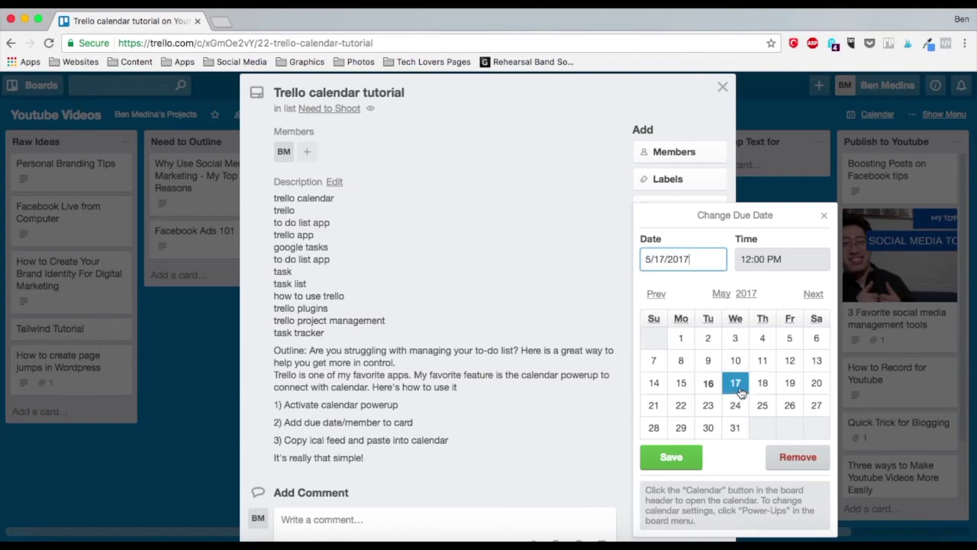
pyautogui.click(751, 259)
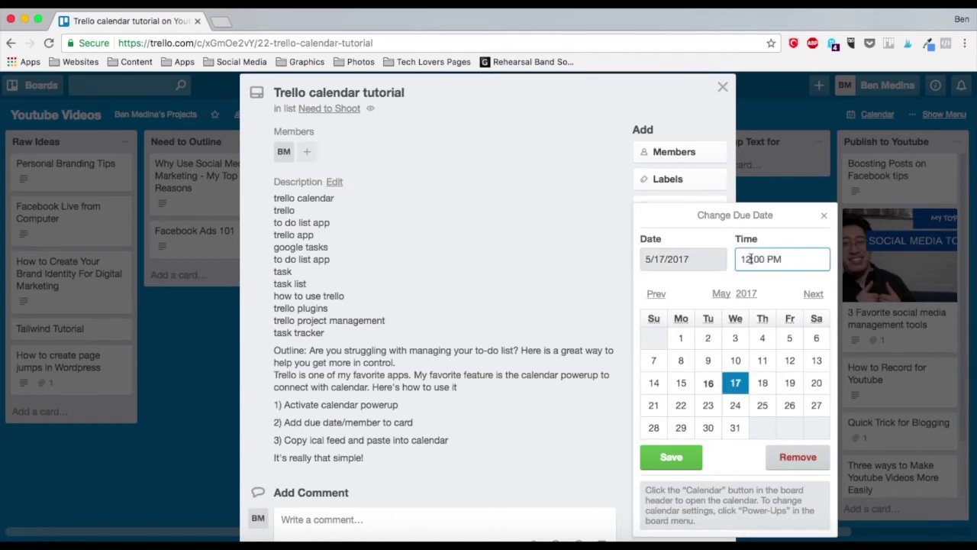
pyautogui.press('BackSpace')
pyautogui.press('BackSpace')
pyautogui.write('1')
pyautogui.click(687, 458)
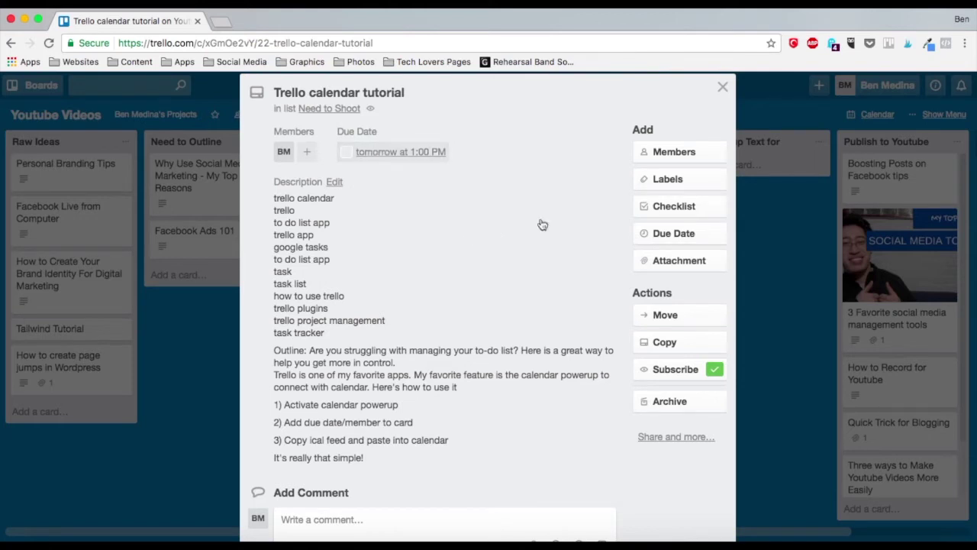
# Make sure the board member is assigned to the "Trello calendar tutorial" card, and check the card in the board's calendar view.
pyautogui.click(704, 155)
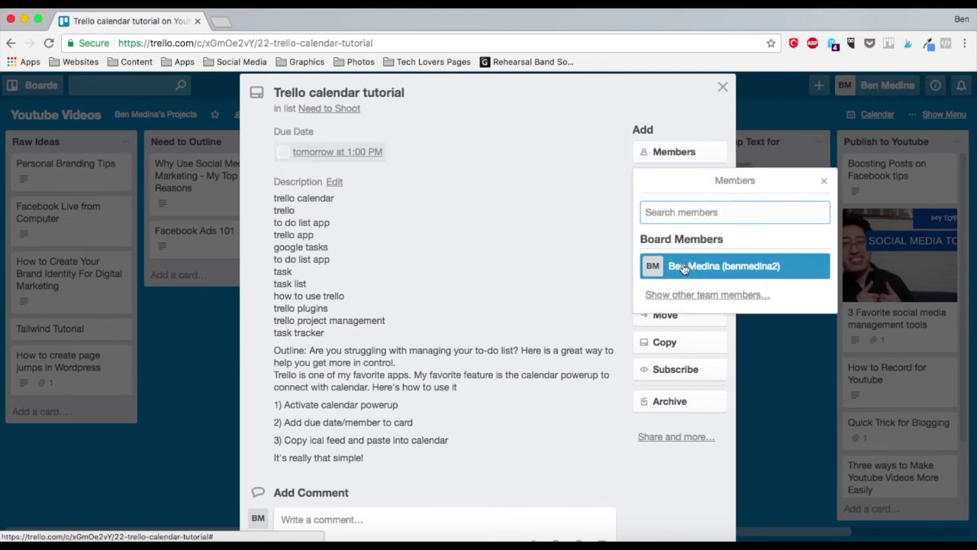
pyautogui.click(824, 182)
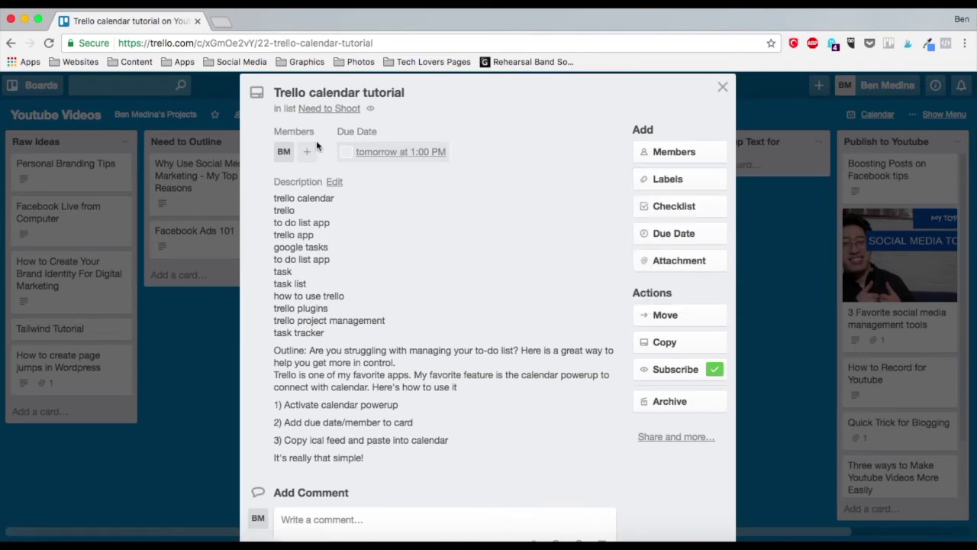
pyautogui.click(723, 87)
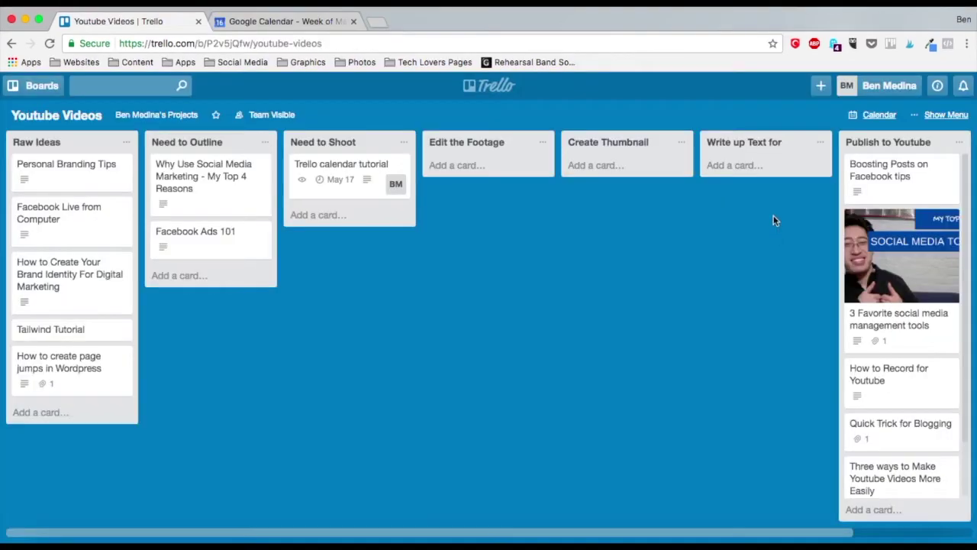
pyautogui.click(876, 115)
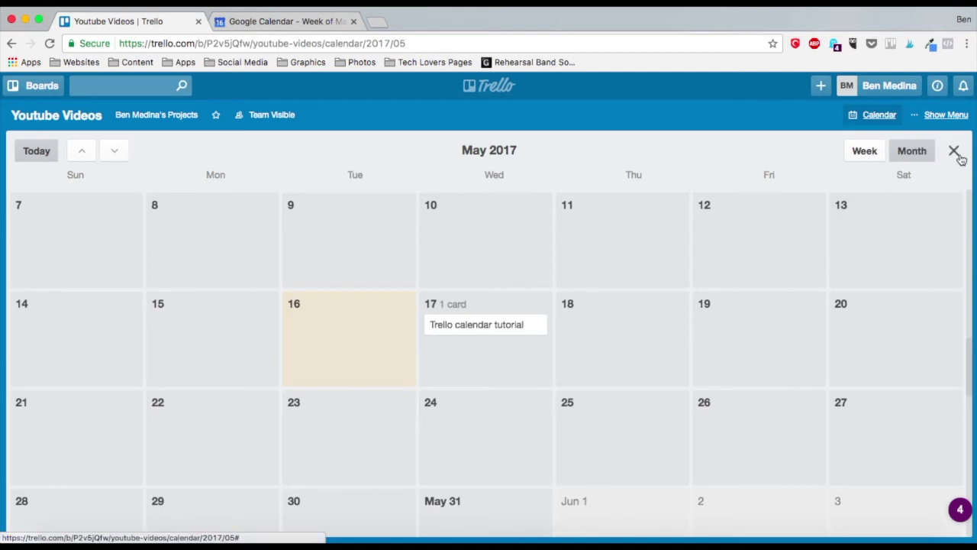
pyautogui.click(959, 156)
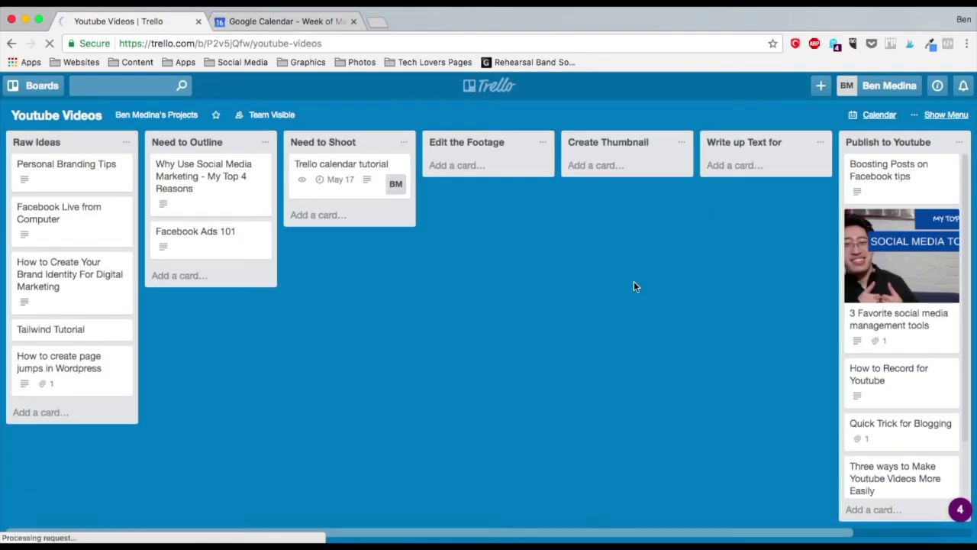
# Copy the personal iCalendar feed URL from the Calendar Power-Up's settings, with the iCalendar feed enabled.
pyautogui.click(947, 115)
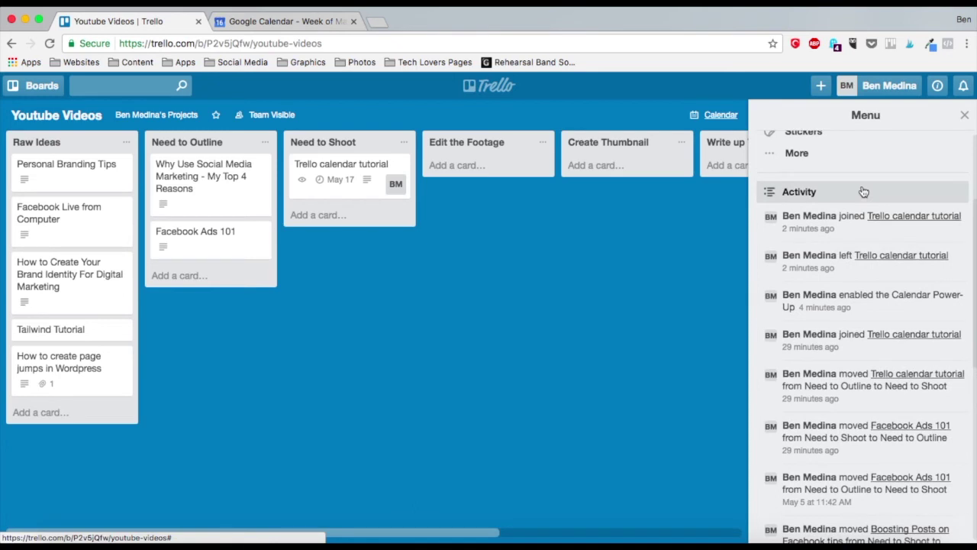
pyautogui.scroll(5, 864, 192)
pyautogui.click(909, 265)
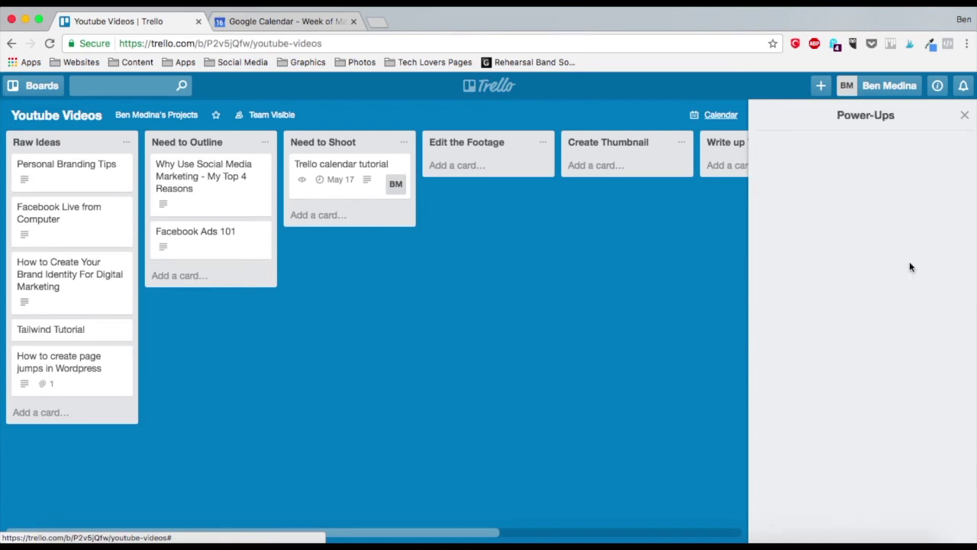
pyautogui.scroll(-3, 945, 187)
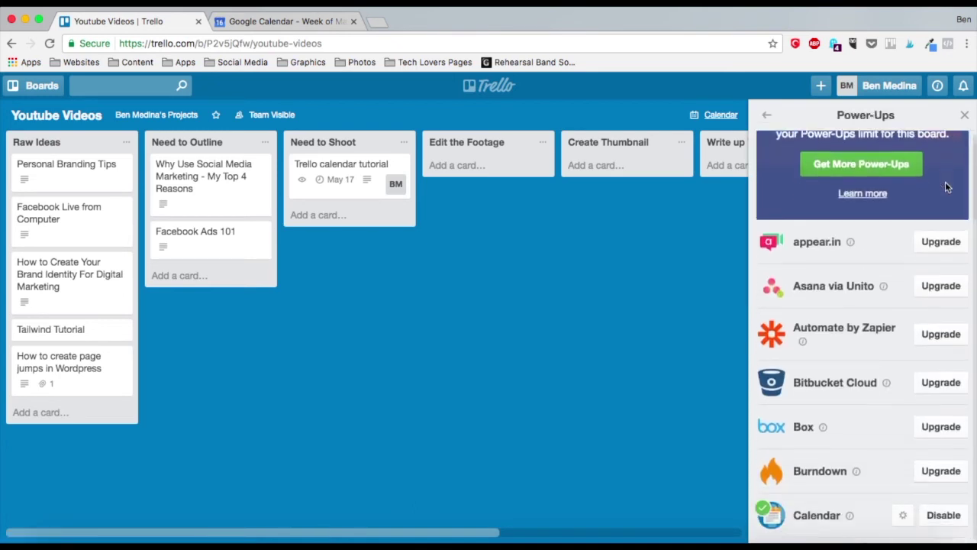
pyautogui.scroll(-5, 945, 187)
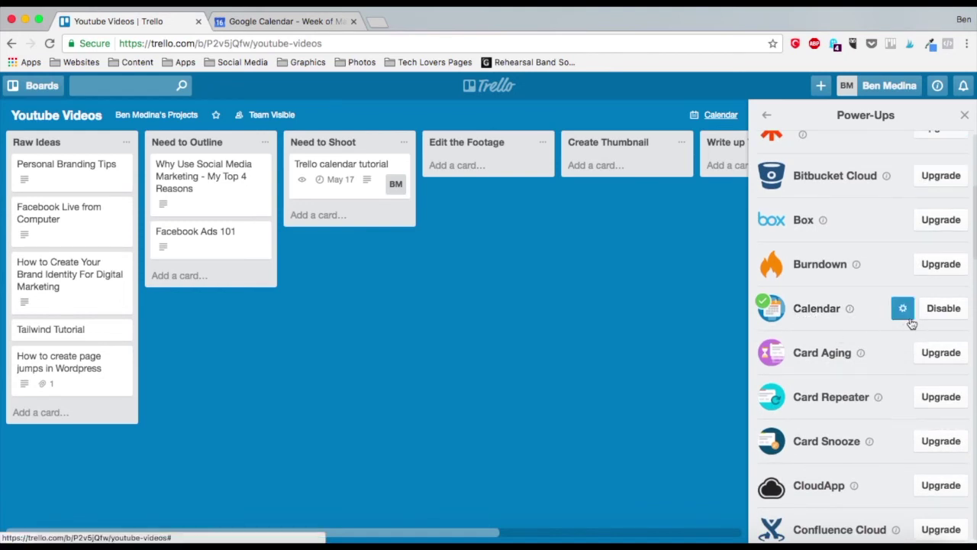
pyautogui.click(904, 308)
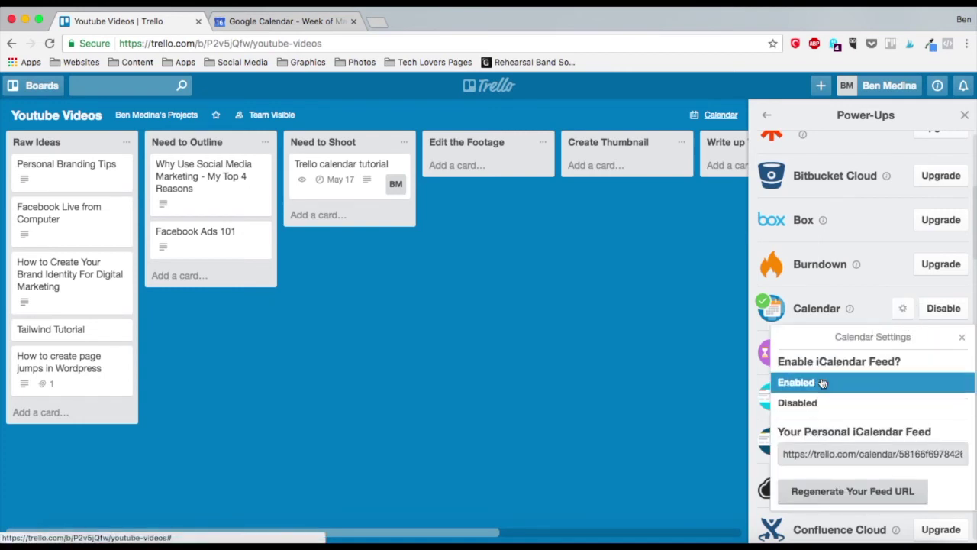
pyautogui.moveTo(813, 362); pyautogui.dragTo(905, 362)
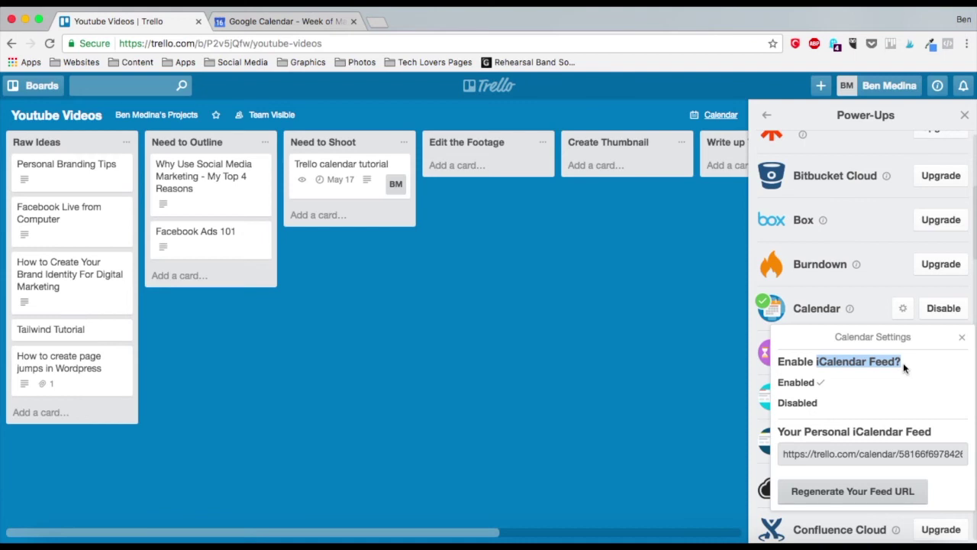
pyautogui.click(903, 364)
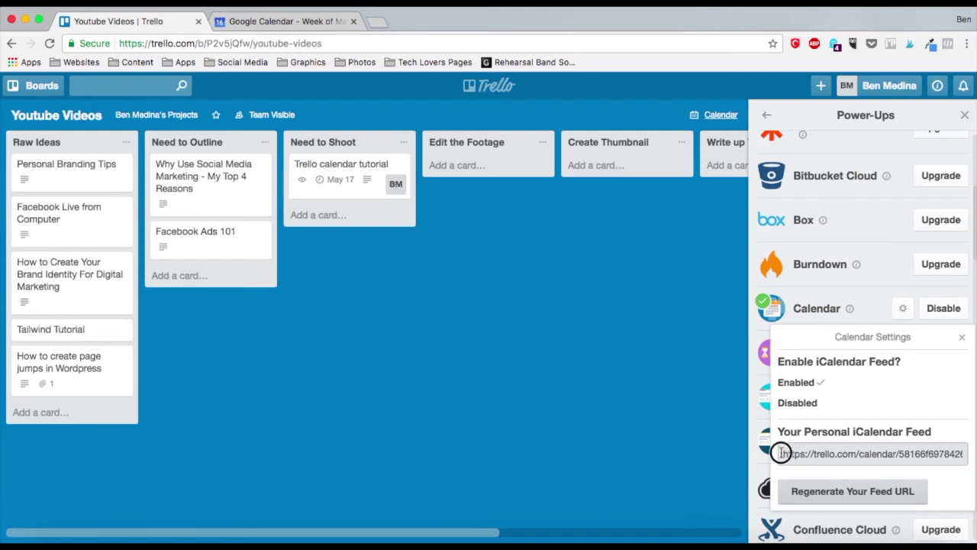
pyautogui.moveTo(781, 451); pyautogui.dragTo(968, 461)
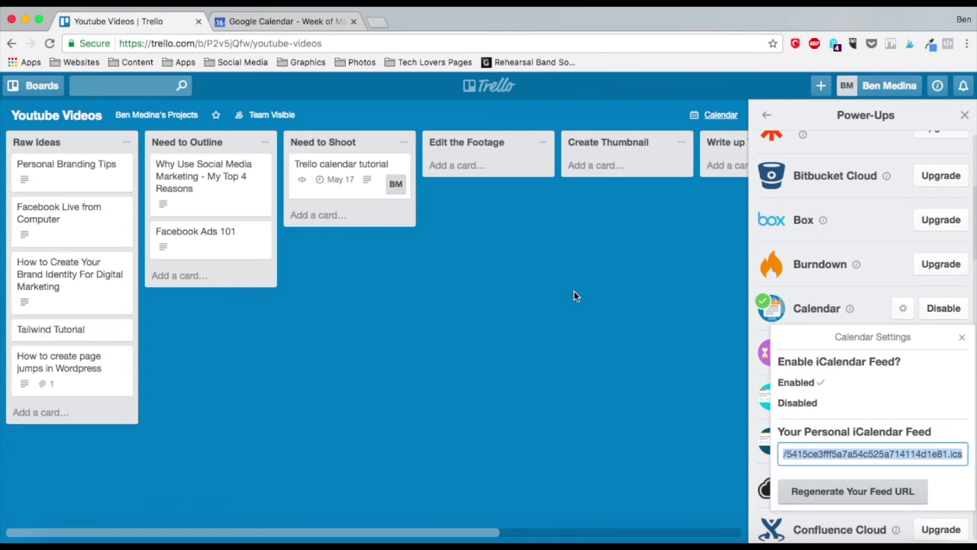
# Switch to Google Calendar and add another calendar by URL, using the copied personal Trello iCalendar feed address.
pyautogui.click(330, 23)
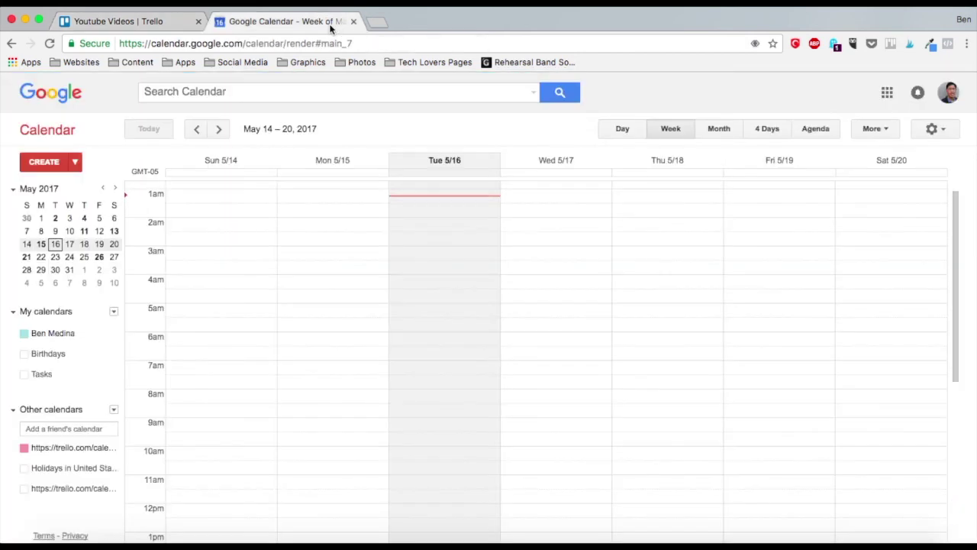
pyautogui.click(114, 411)
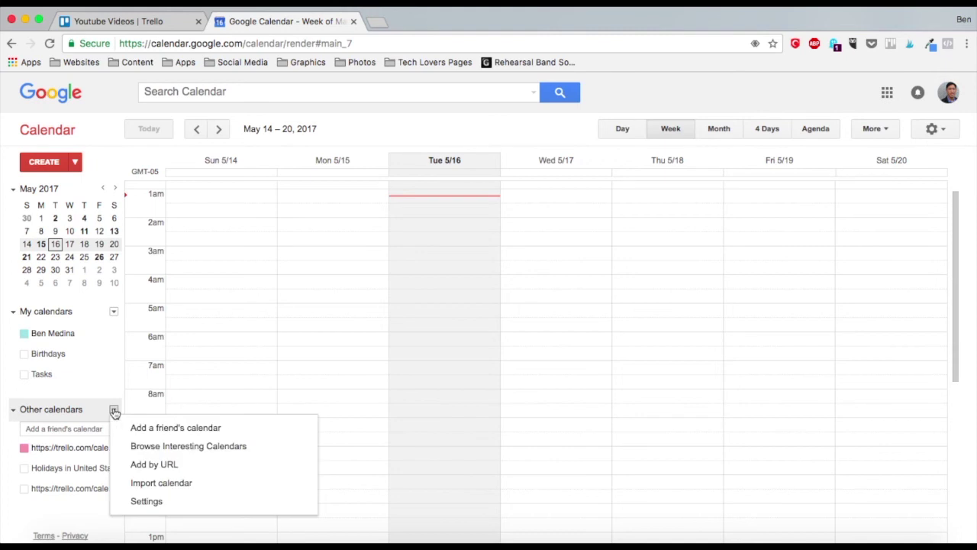
pyautogui.click(180, 468)
pyautogui.press('super+v')
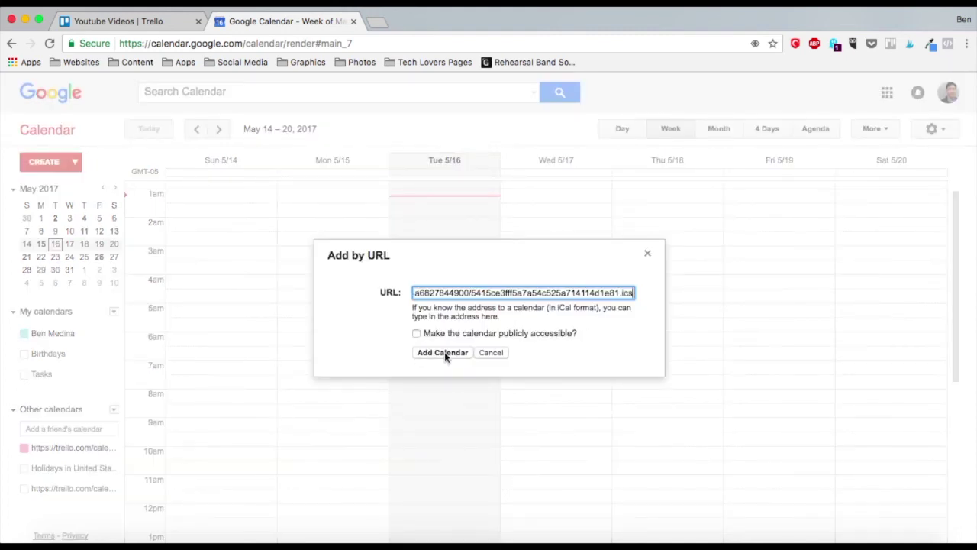